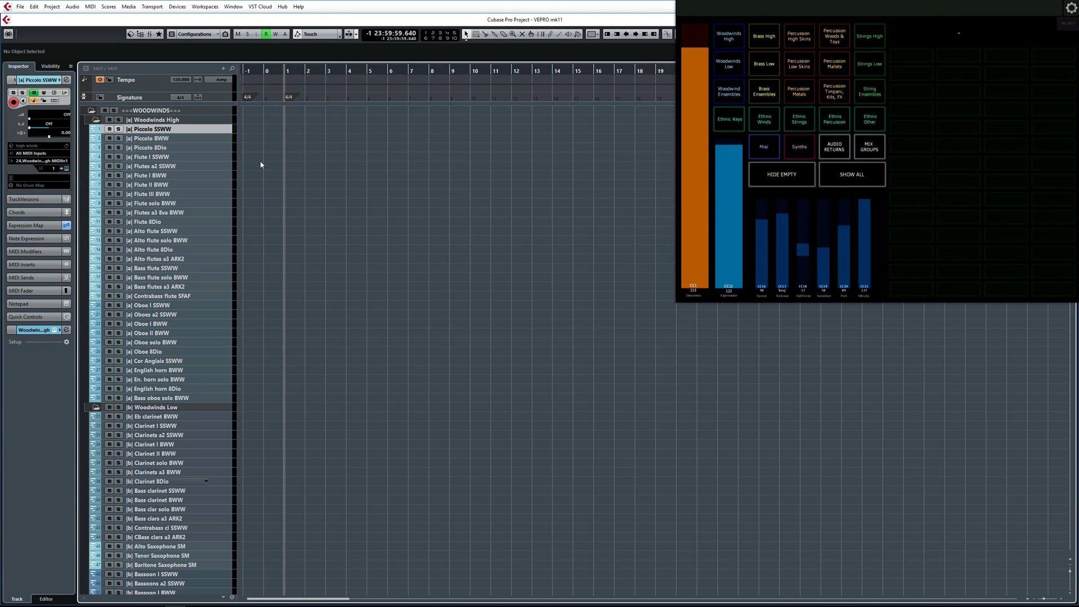
# Step: Scroll the track list from Woodwinds past Ethnic and Synths & Extra to the Mix Groups folder
pyautogui.scroll(-15, 260, 164)
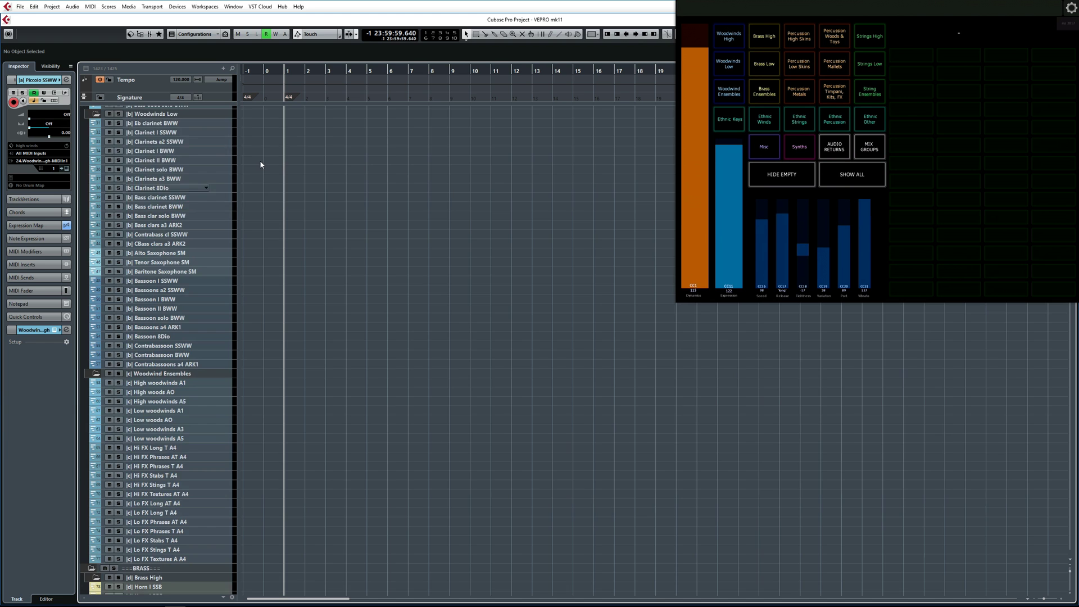
pyautogui.scroll(-15, 261, 164)
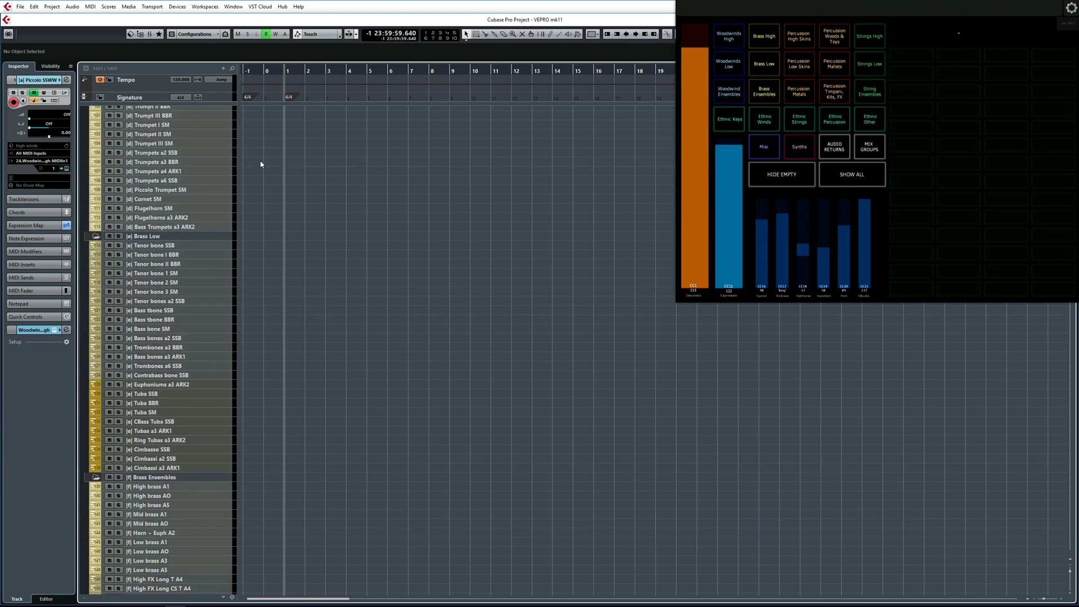
pyautogui.scroll(-15, 261, 164)
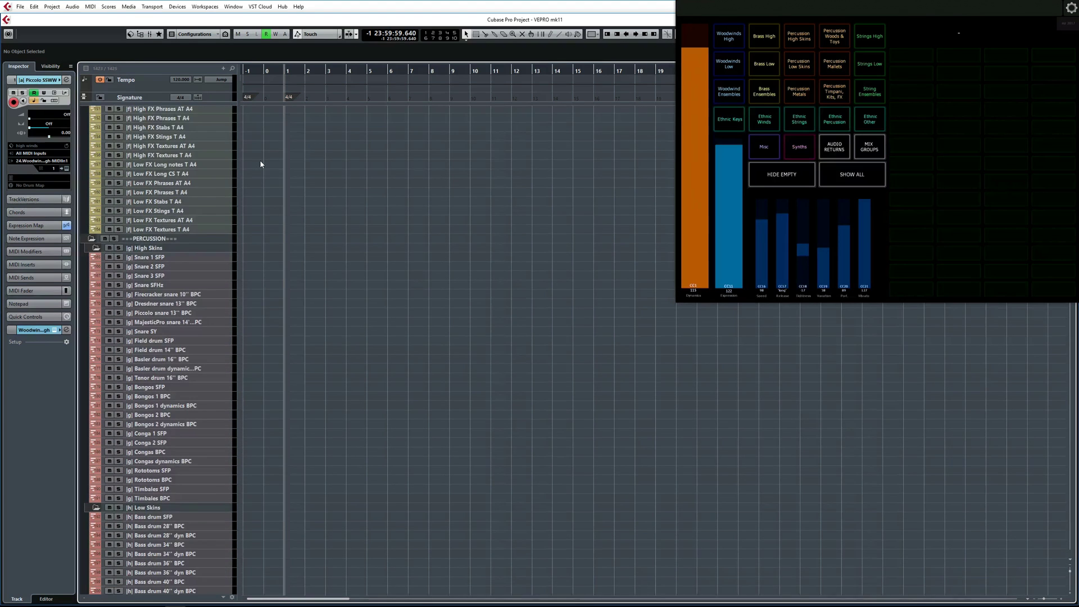
pyautogui.scroll(-15, 260, 164)
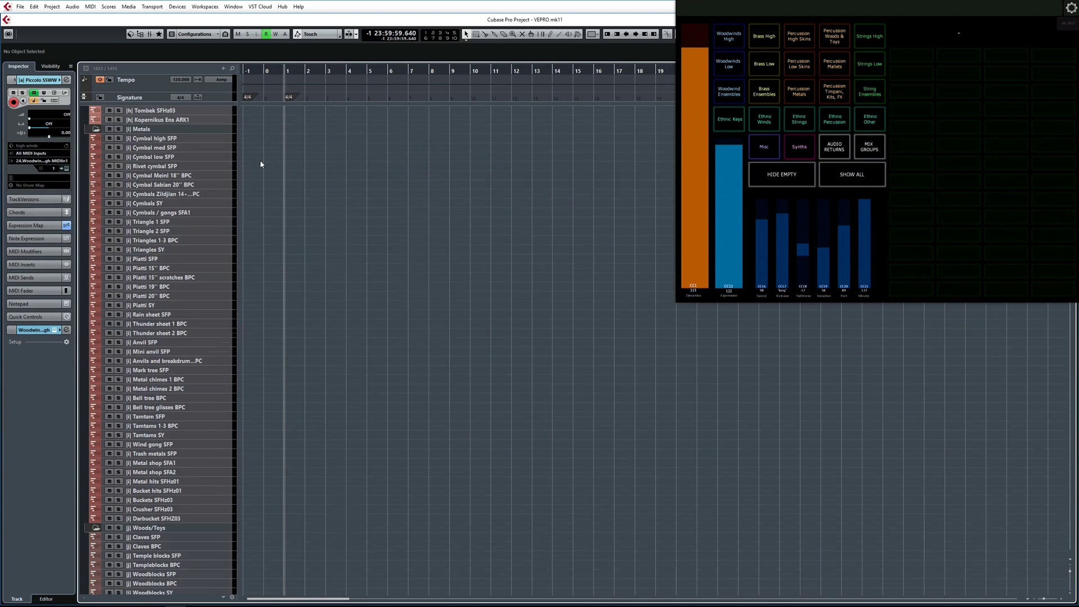
pyautogui.scroll(-15, 260, 164)
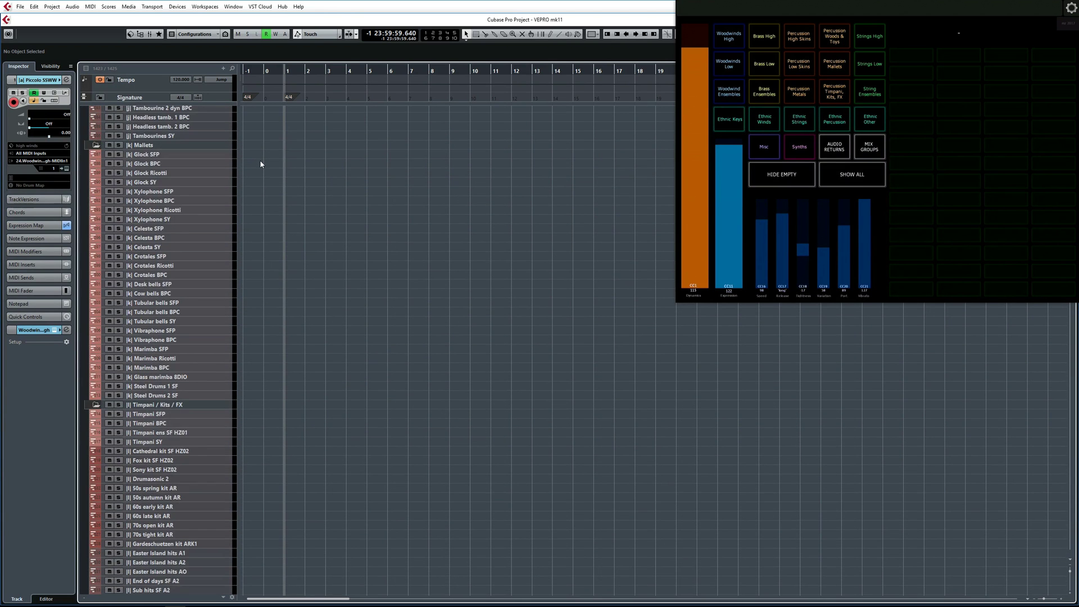
pyautogui.scroll(-15, 260, 164)
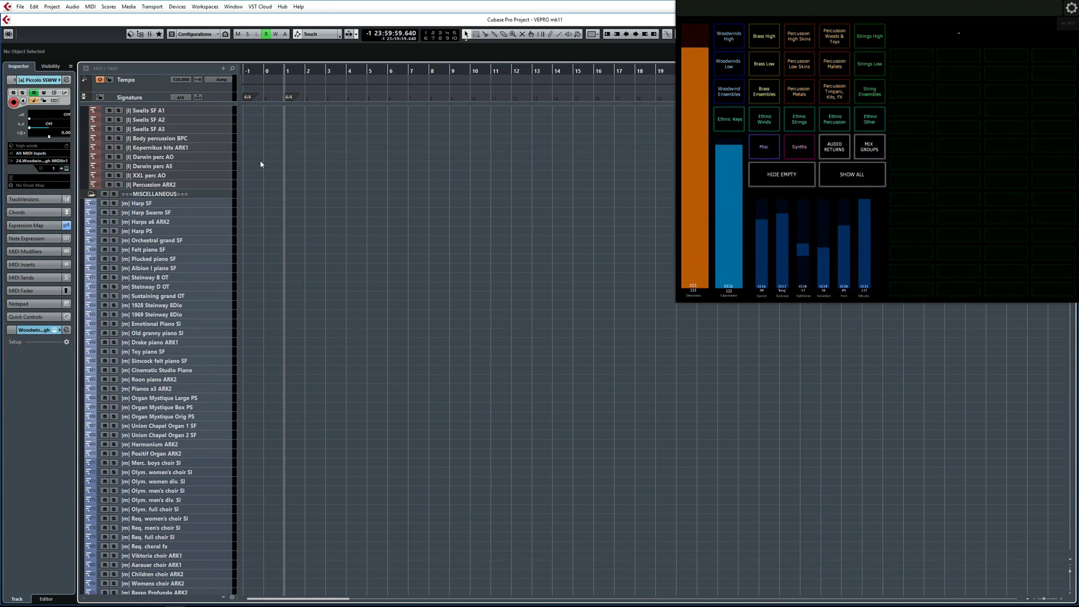
pyautogui.scroll(-15, 260, 164)
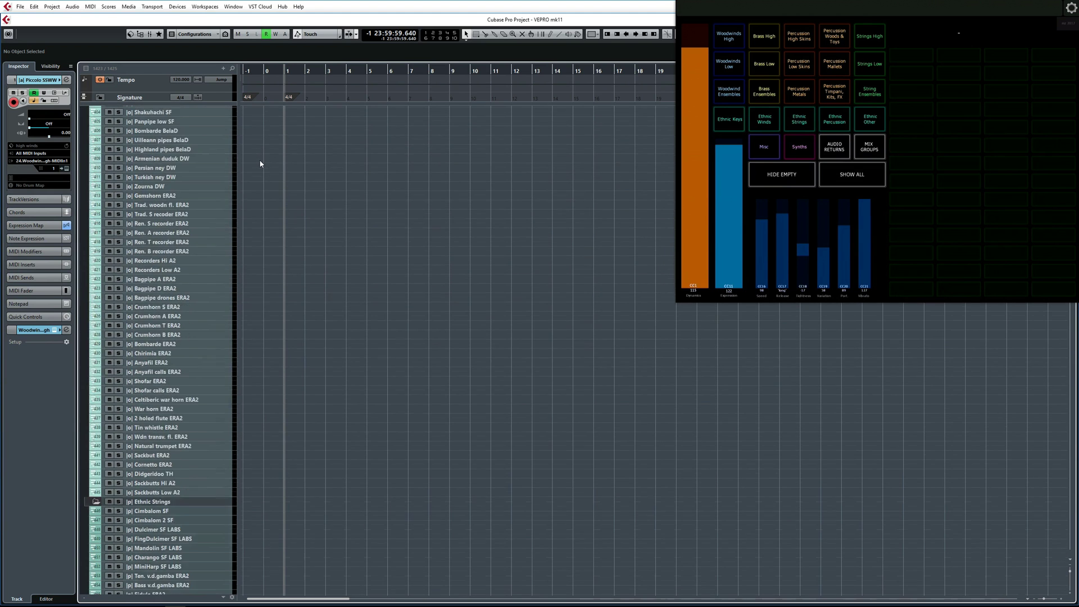
pyautogui.scroll(-15, 261, 164)
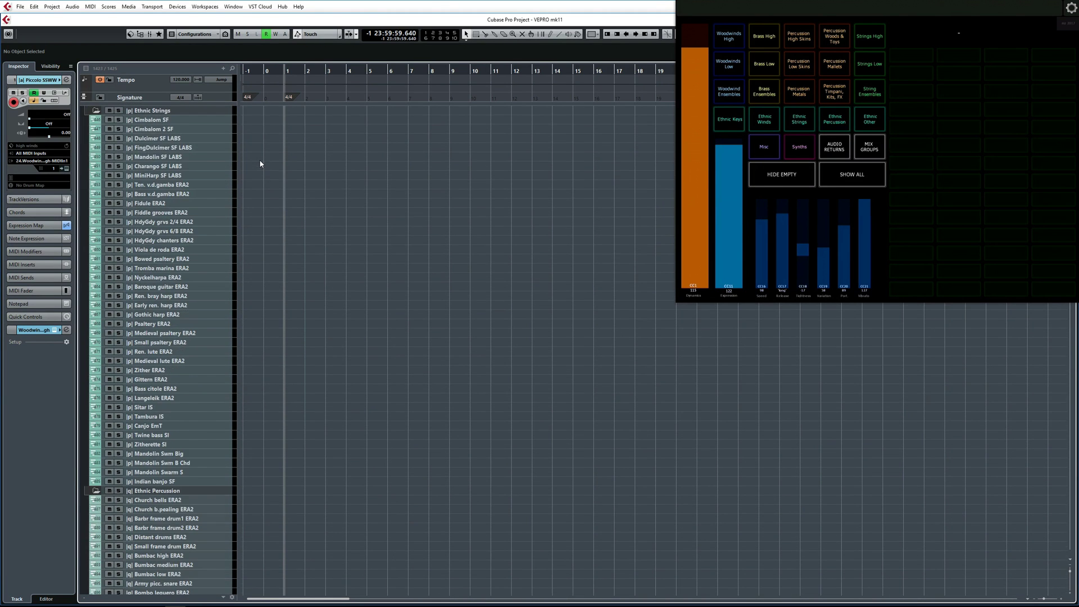
pyautogui.scroll(-15, 260, 164)
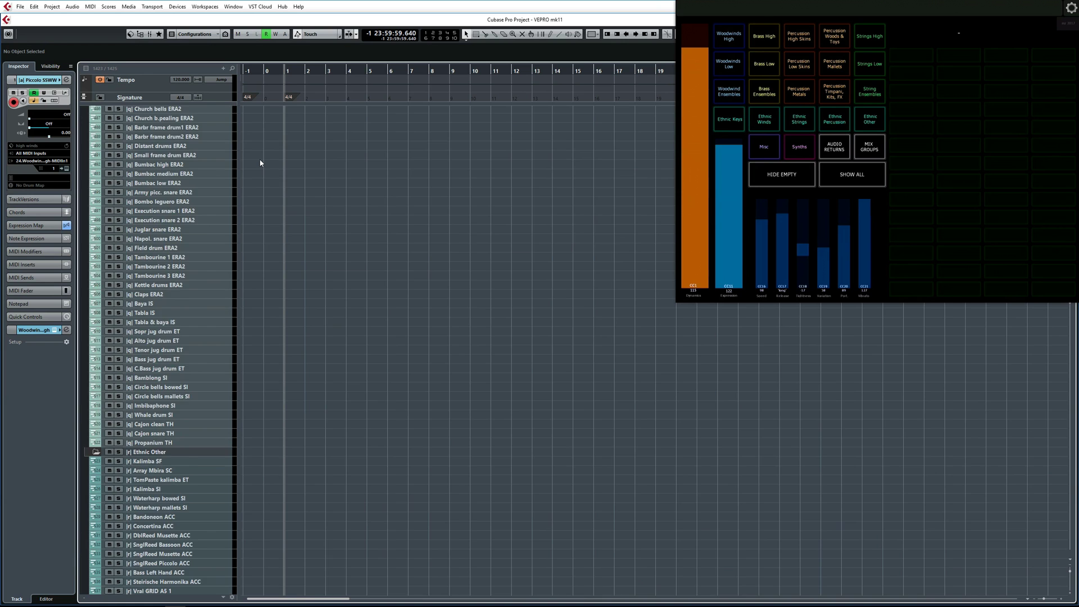
pyautogui.scroll(-20, 260, 163)
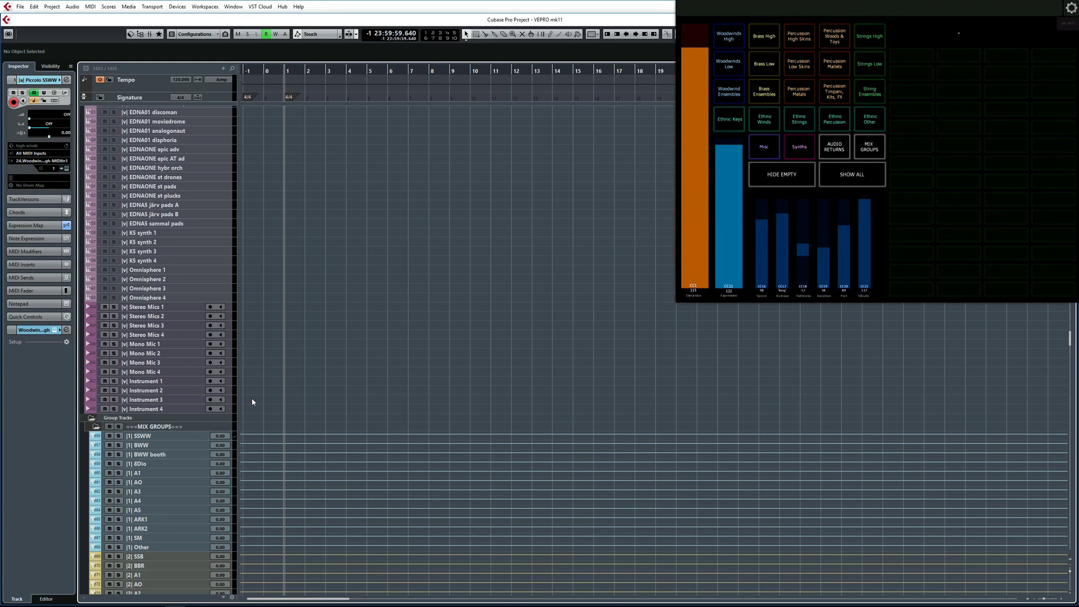
pyautogui.scroll(-3, 254, 387)
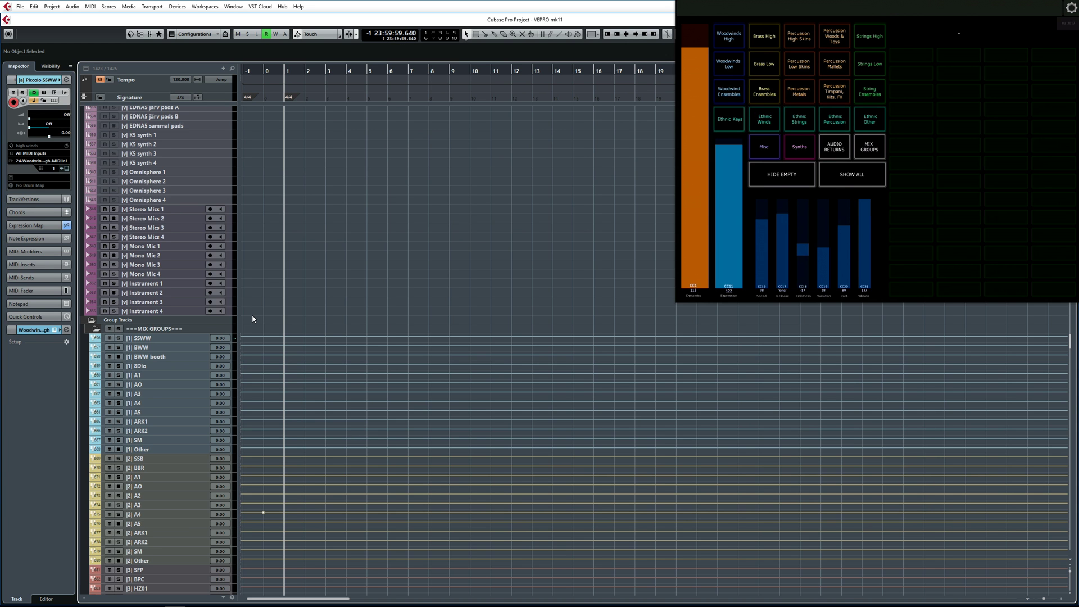
# Step: Scroll past the Mix Groups group tracks to the STEMS and Audio Returns folders
pyautogui.scroll(-3, 253, 319)
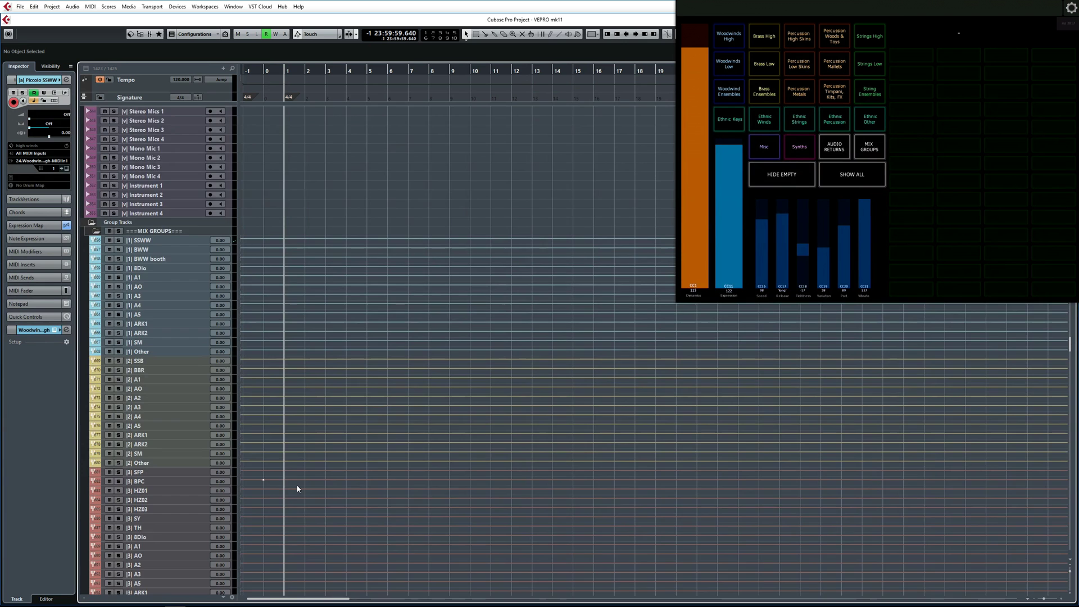
pyautogui.scroll(-12, 298, 489)
pyautogui.scroll(-3, 298, 489)
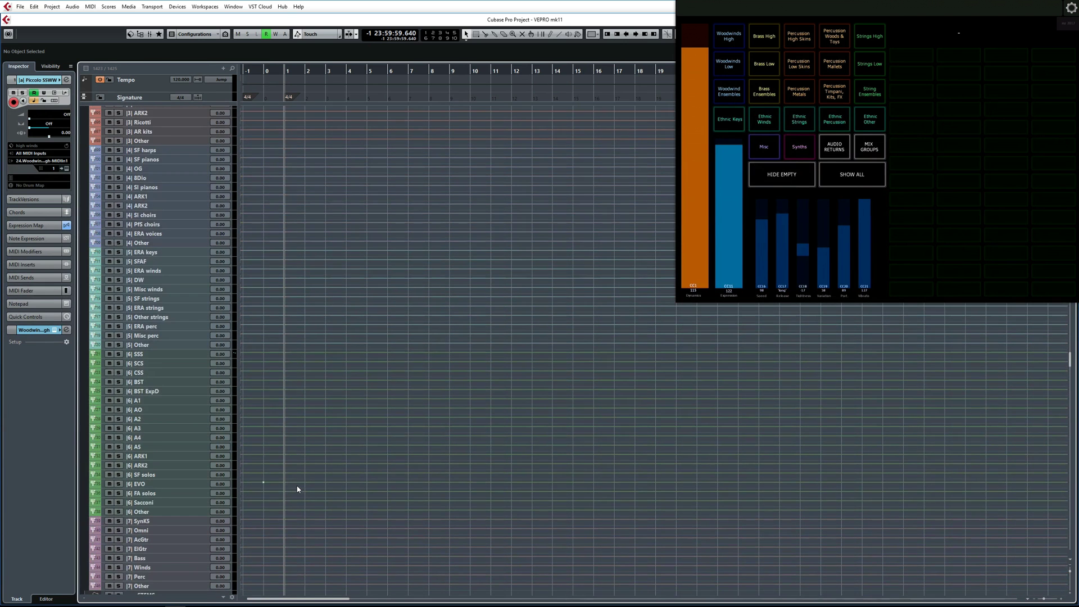
pyautogui.scroll(-6, 298, 489)
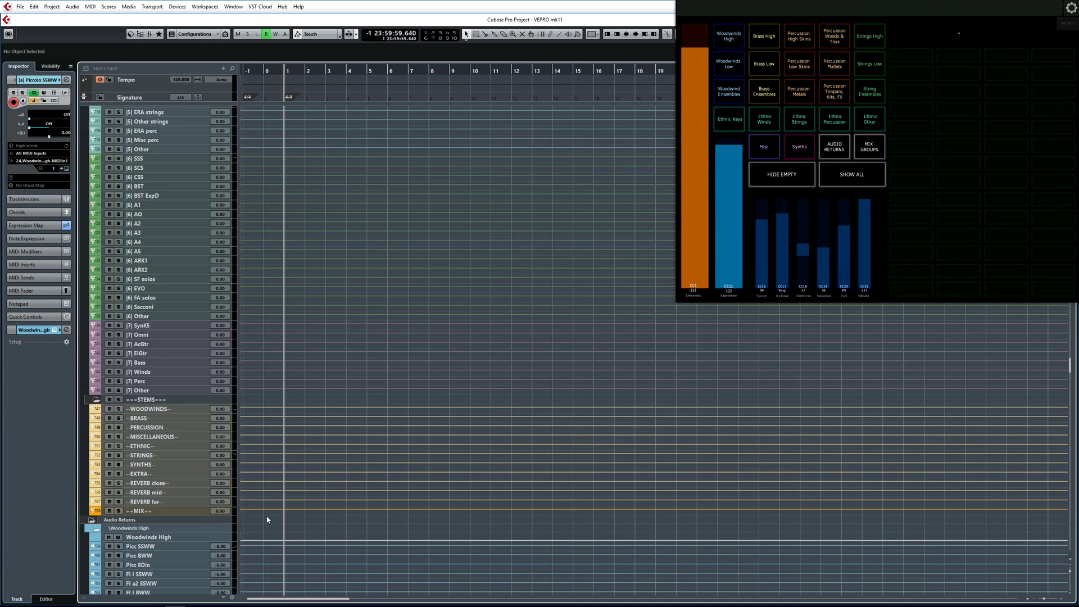
# Step: Scroll through the Audio Returns tracks to the bottom of the track list
pyautogui.scroll(-3, 267, 520)
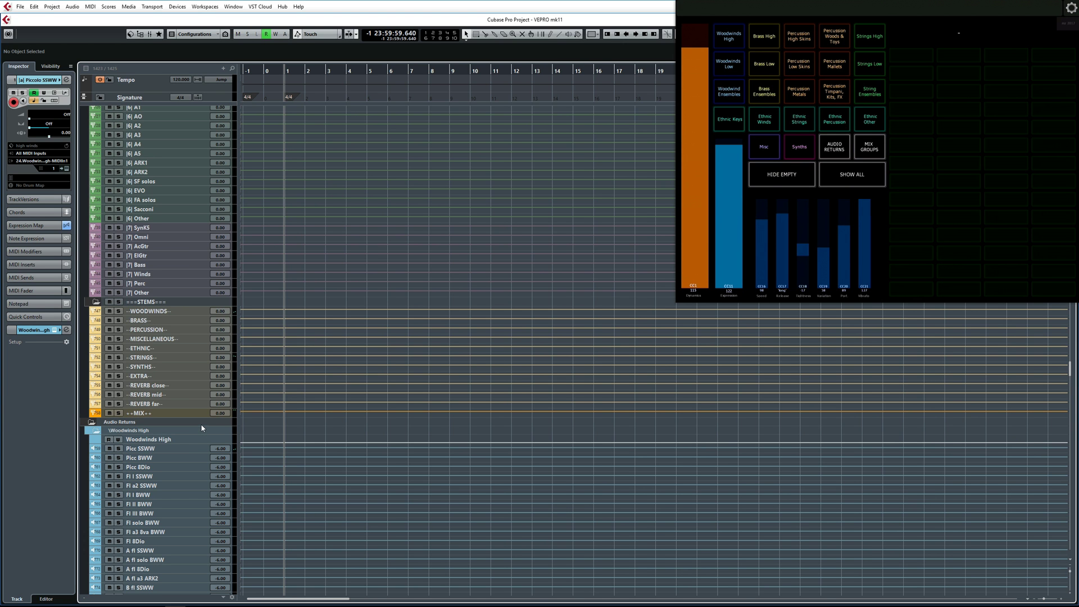
pyautogui.scroll(-7, 202, 428)
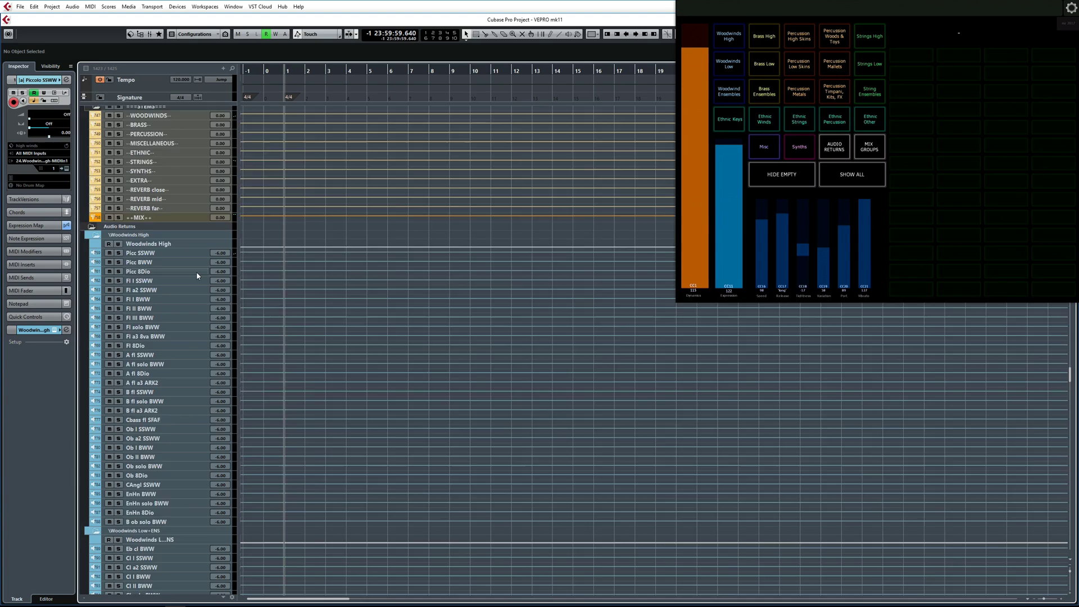
pyautogui.scroll(-20, 197, 272)
pyautogui.scroll(-20, 197, 276)
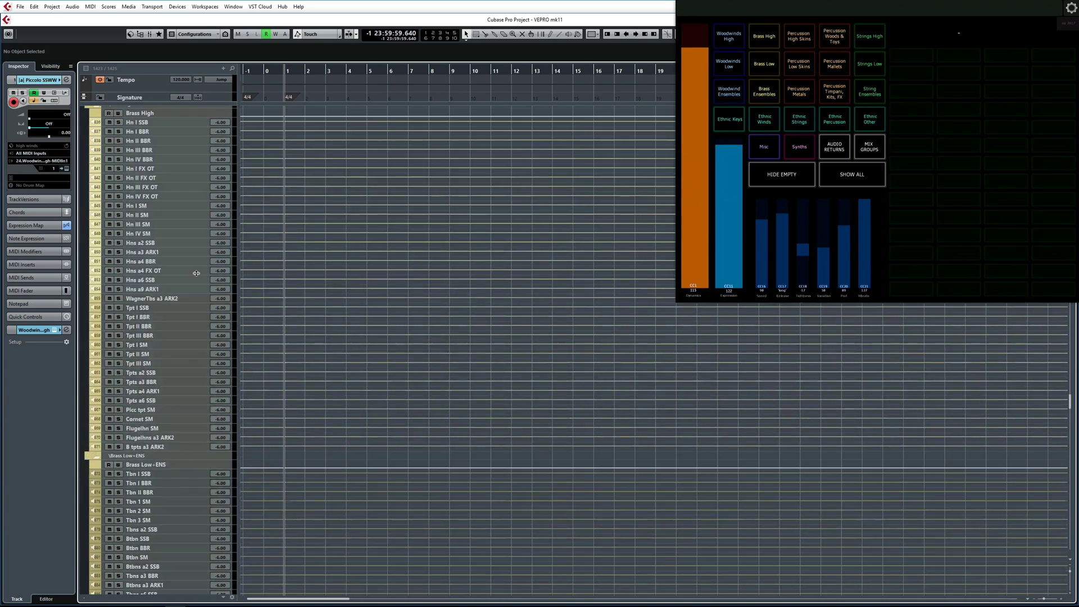
pyautogui.scroll(-18, 197, 276)
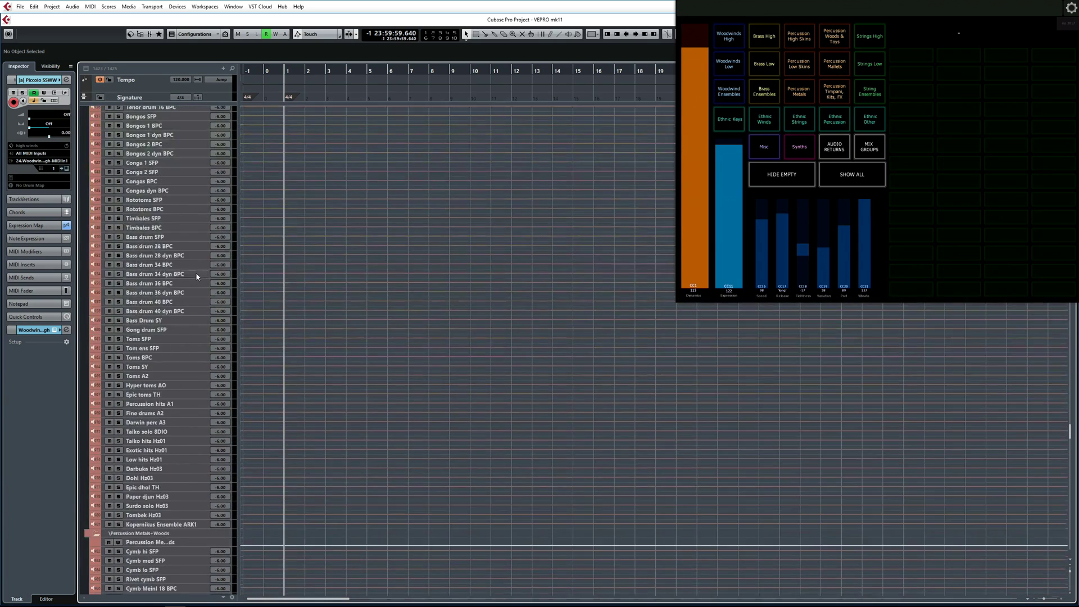
pyautogui.scroll(-20, 196, 276)
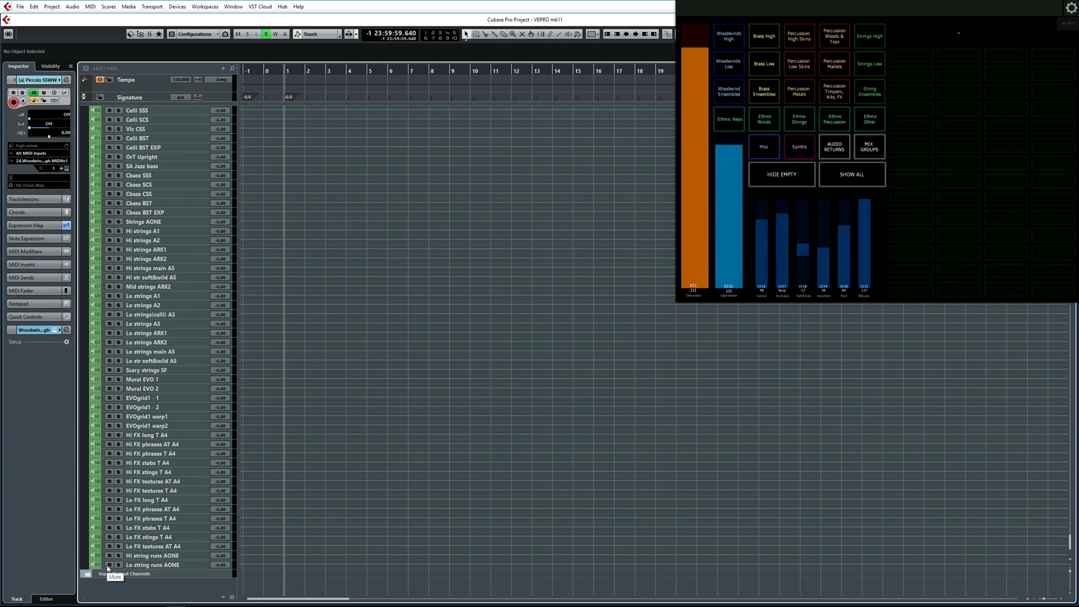
# Step: Scroll back up to the Low Skins bass drum, tom and taiko tracks and Metals folder
pyautogui.scroll(15, 511, 450)
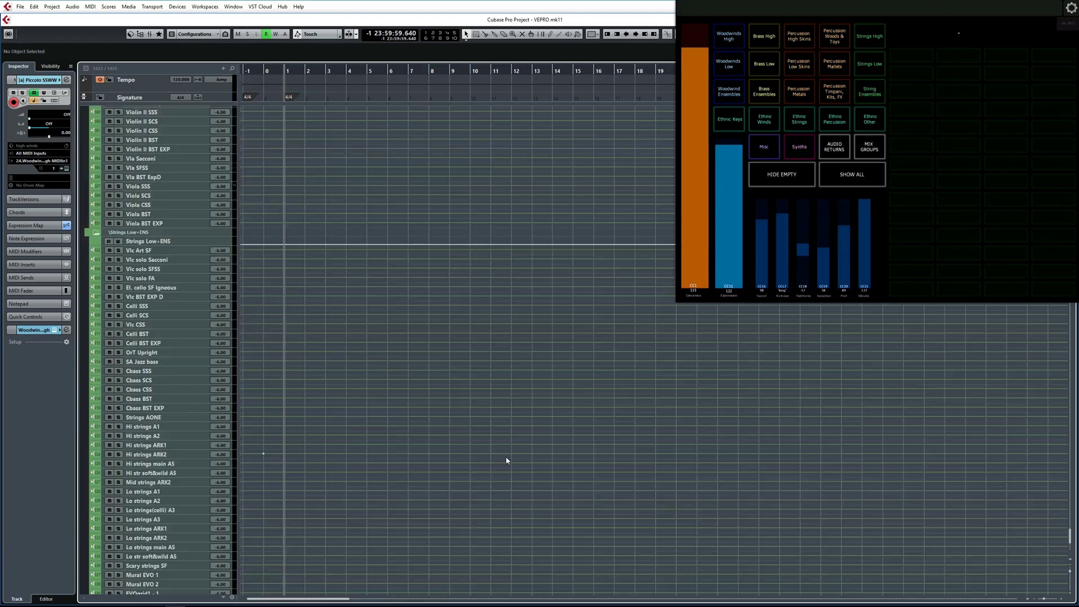
pyautogui.scroll(15, 506, 456)
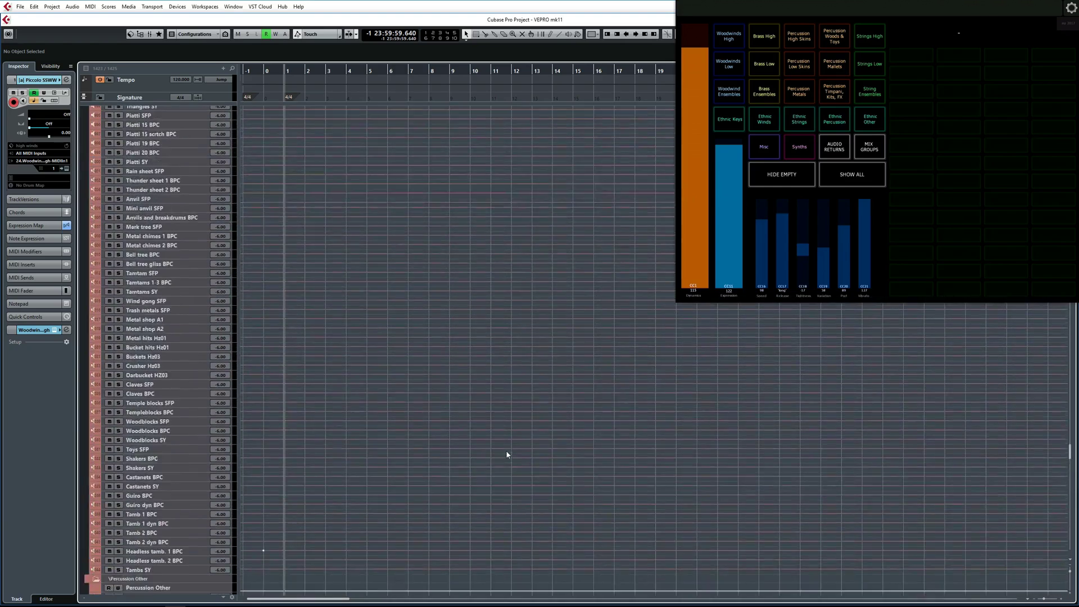
pyautogui.scroll(-15, 506, 450)
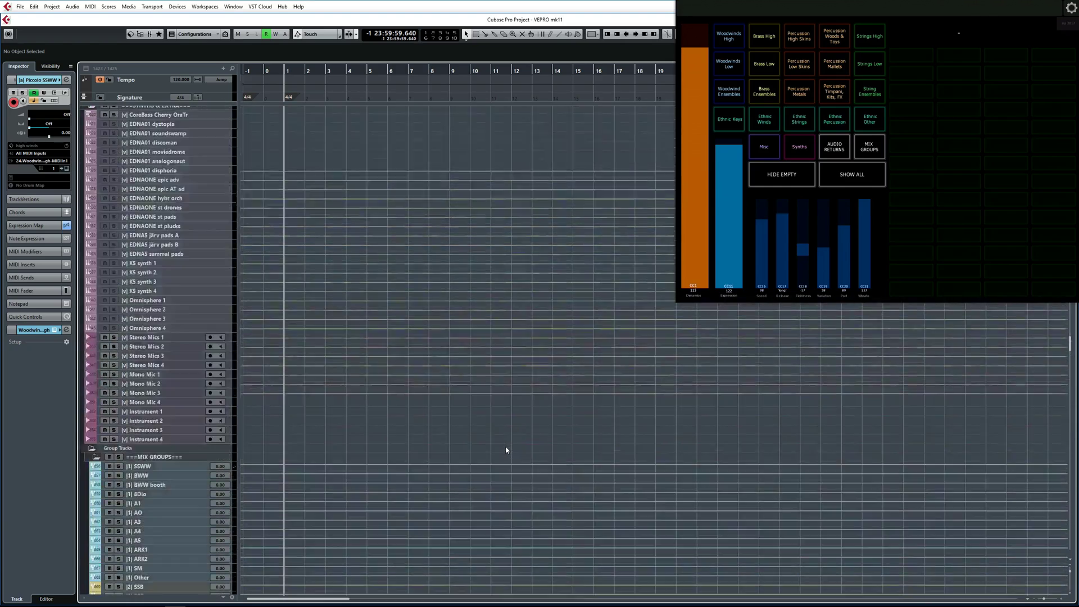
pyautogui.scroll(15, 506, 447)
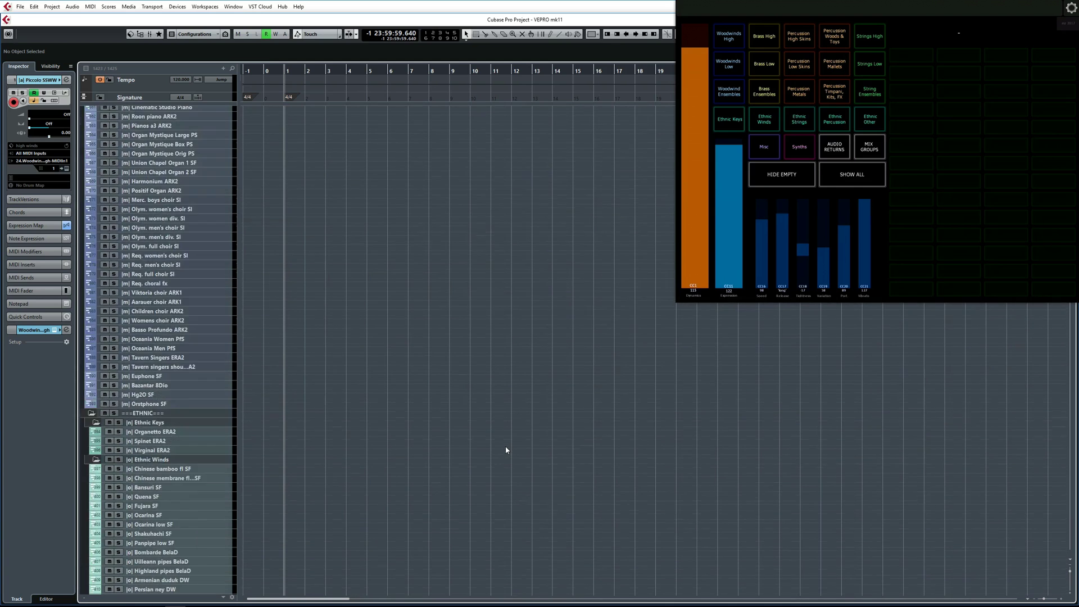
pyautogui.scroll(15, 505, 449)
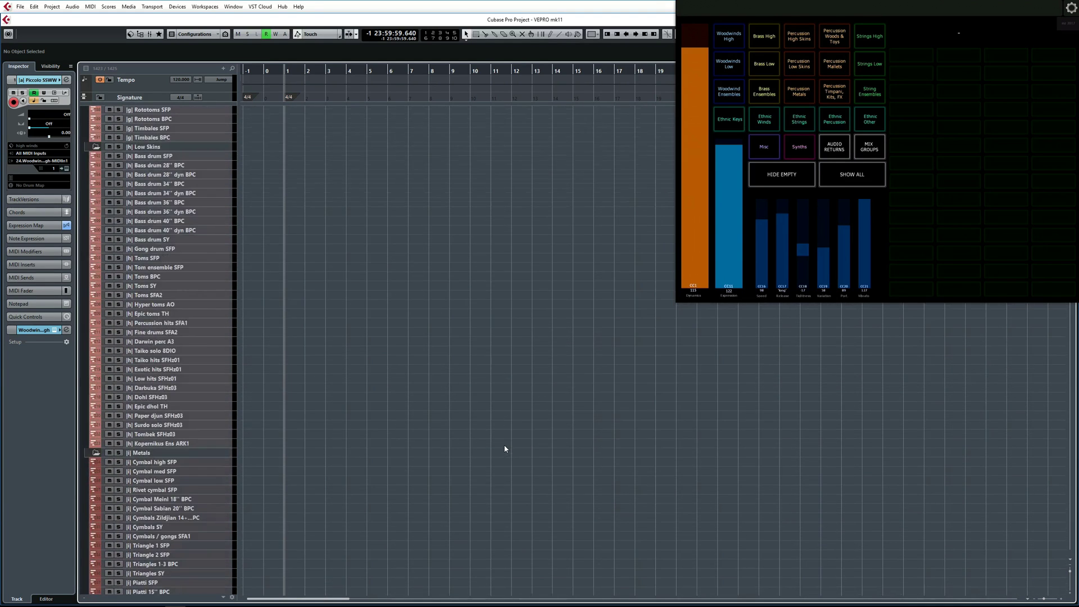
# Step: Scroll back to the top of the track list before filtering to Strings High
pyautogui.scroll(15, 505, 448)
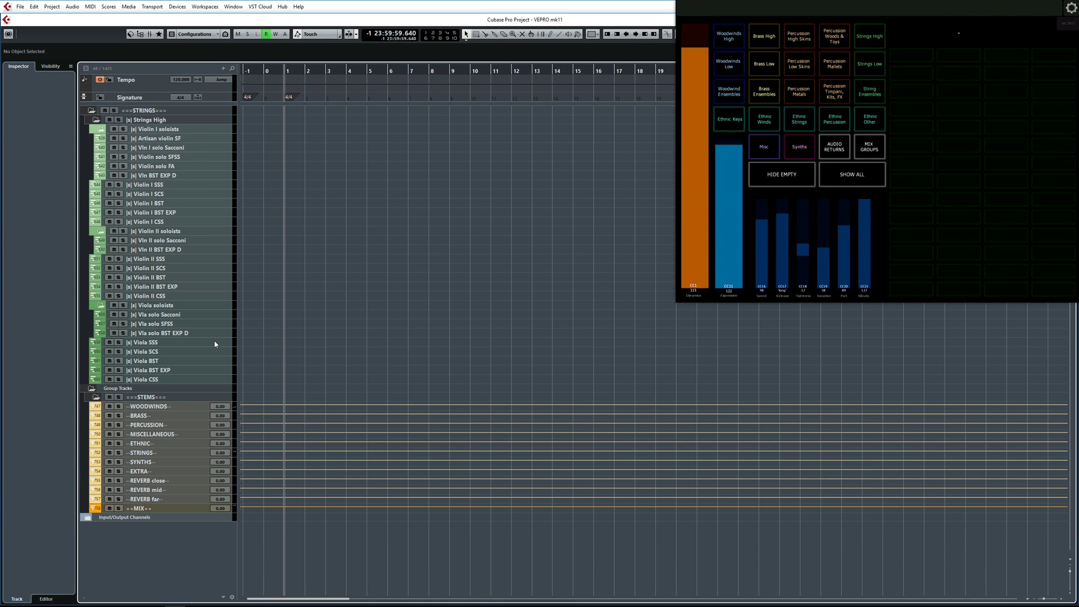
# Step: Select the Viola SSS track to show its pizz, legato and other articulations
pyautogui.click(215, 343)
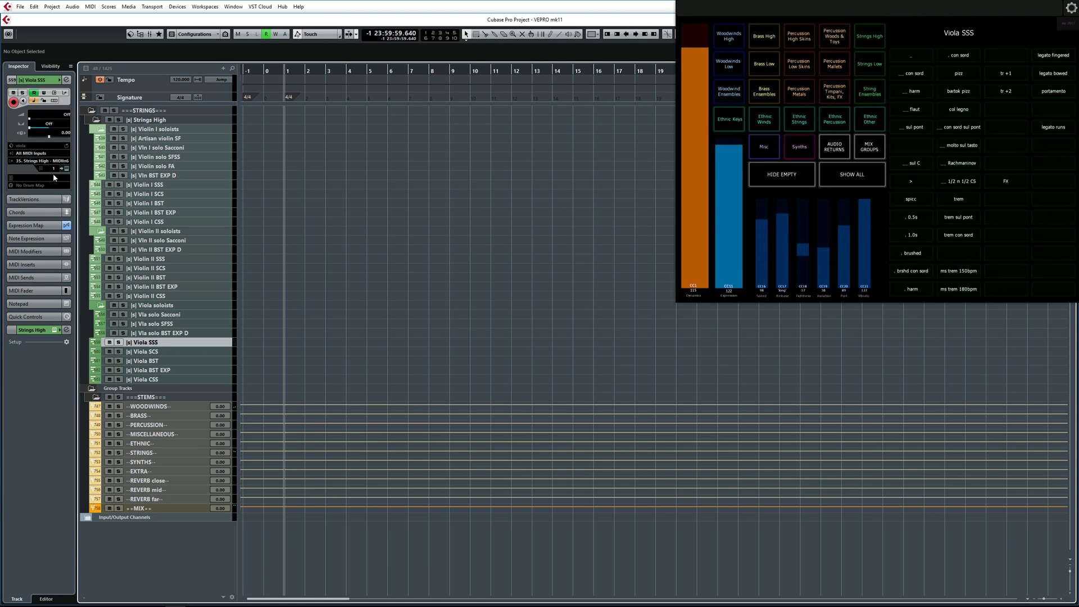
pyautogui.press('F11')
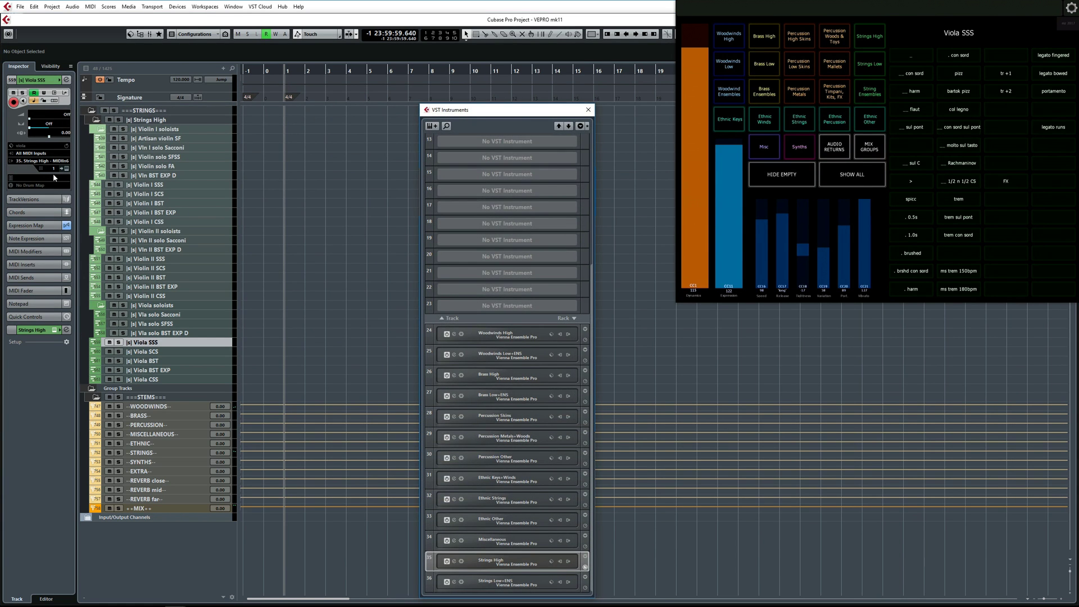
pyautogui.press('F11')
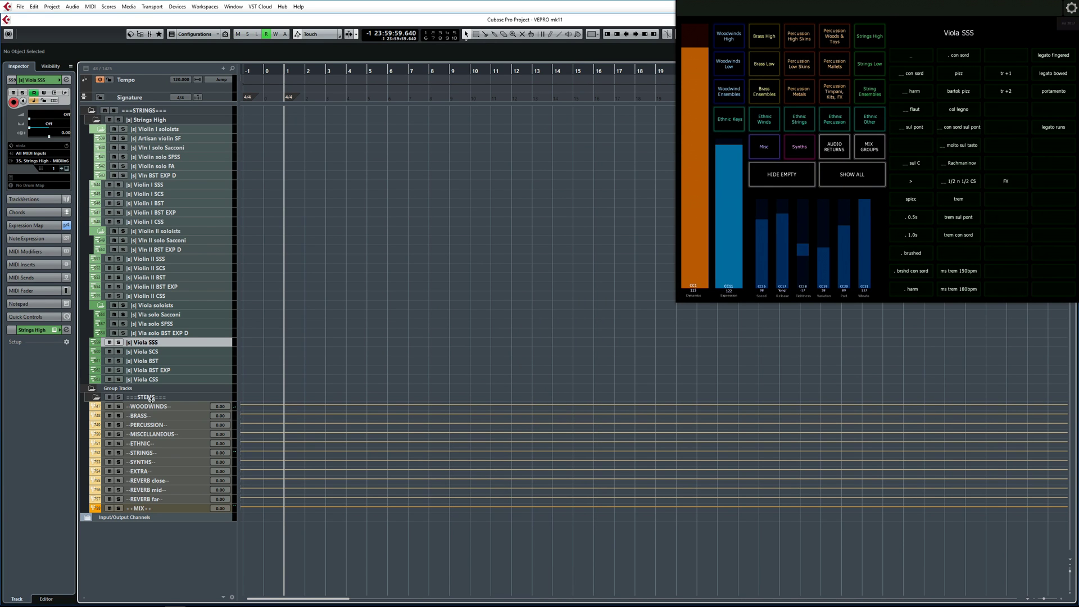
pyautogui.moveTo(180, 604)
pyautogui.click(227, 603)
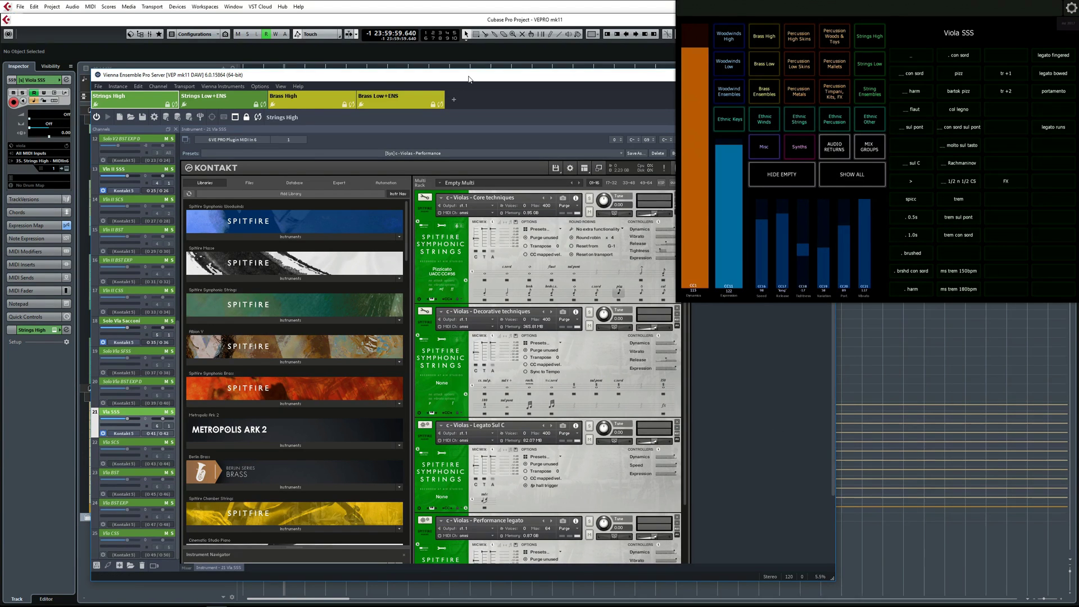
pyautogui.click(469, 22)
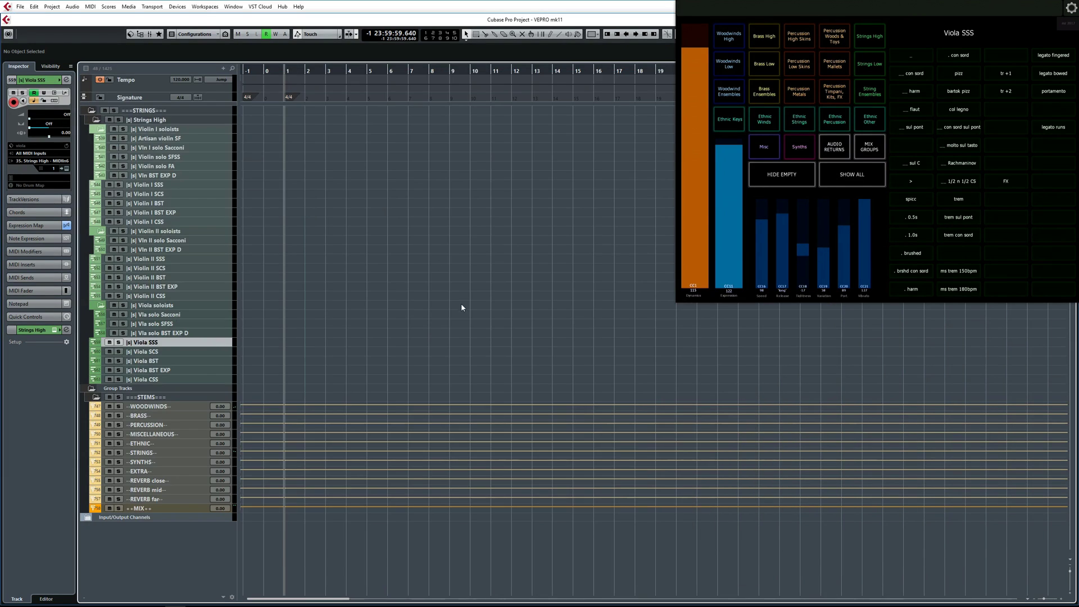